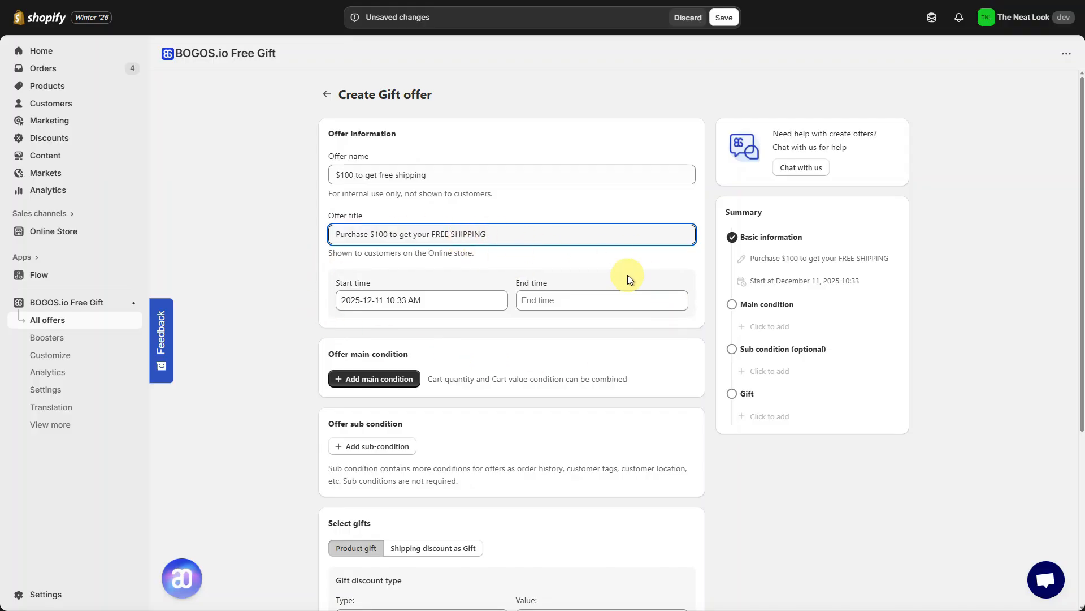
click(591, 301)
click(693, 412)
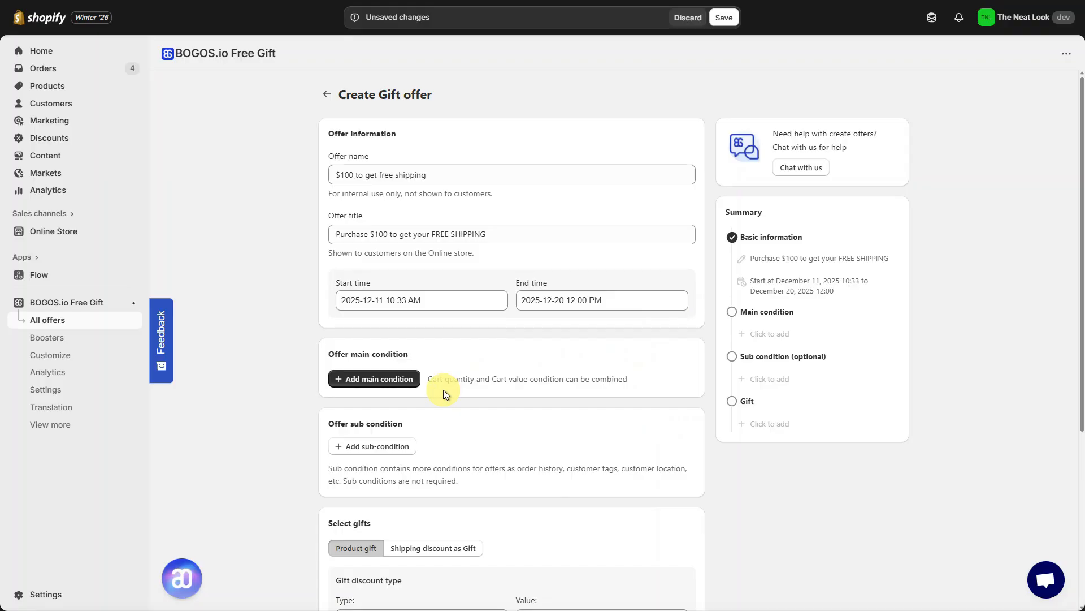
click(411, 380)
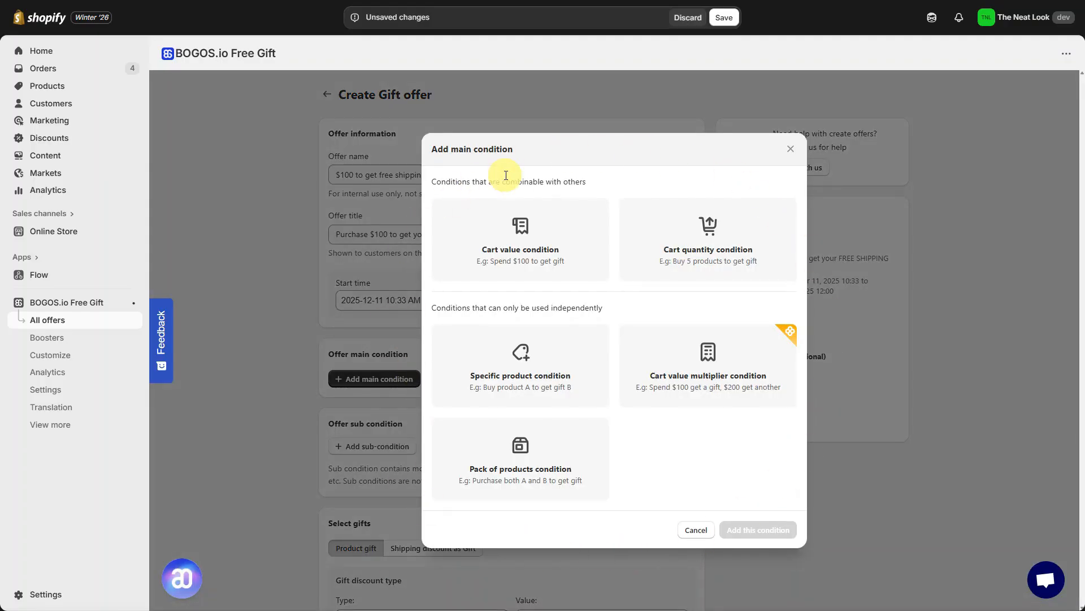
click(552, 232)
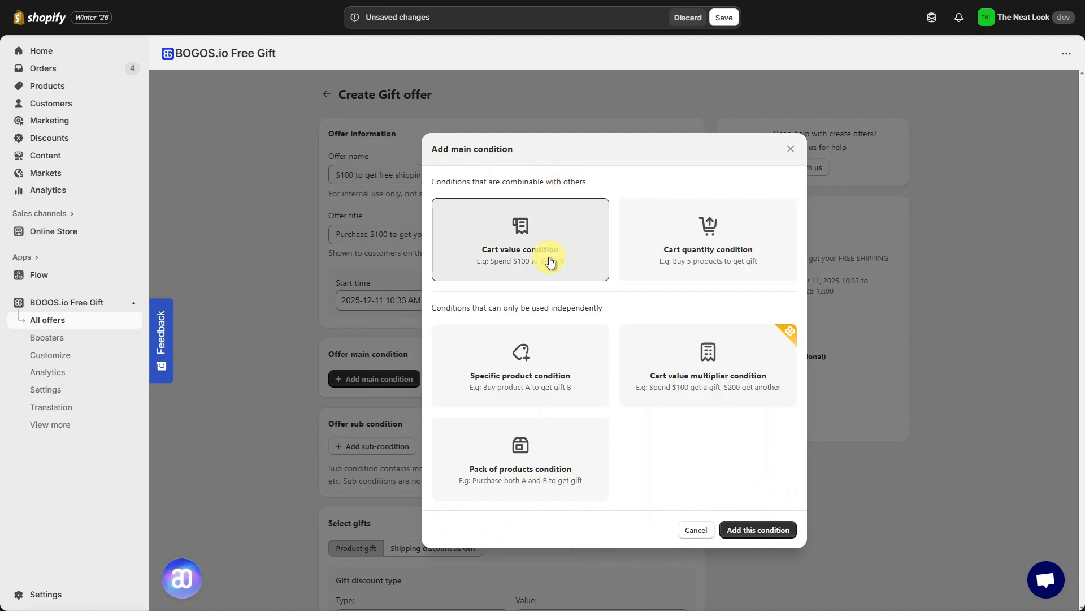
click(767, 531)
scroll(766, 534, down, 2)
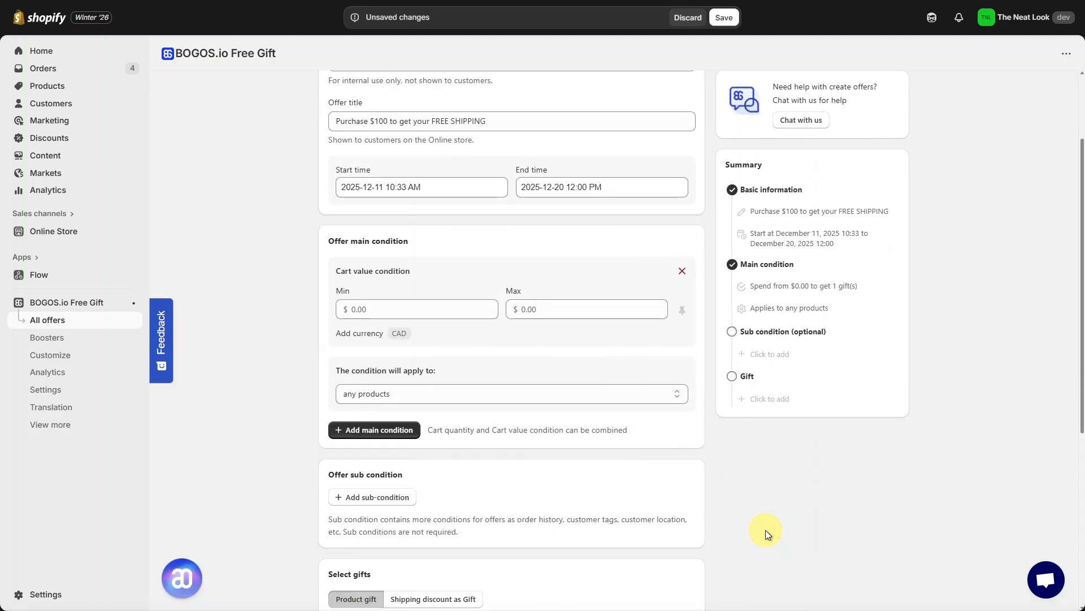
click(443, 310)
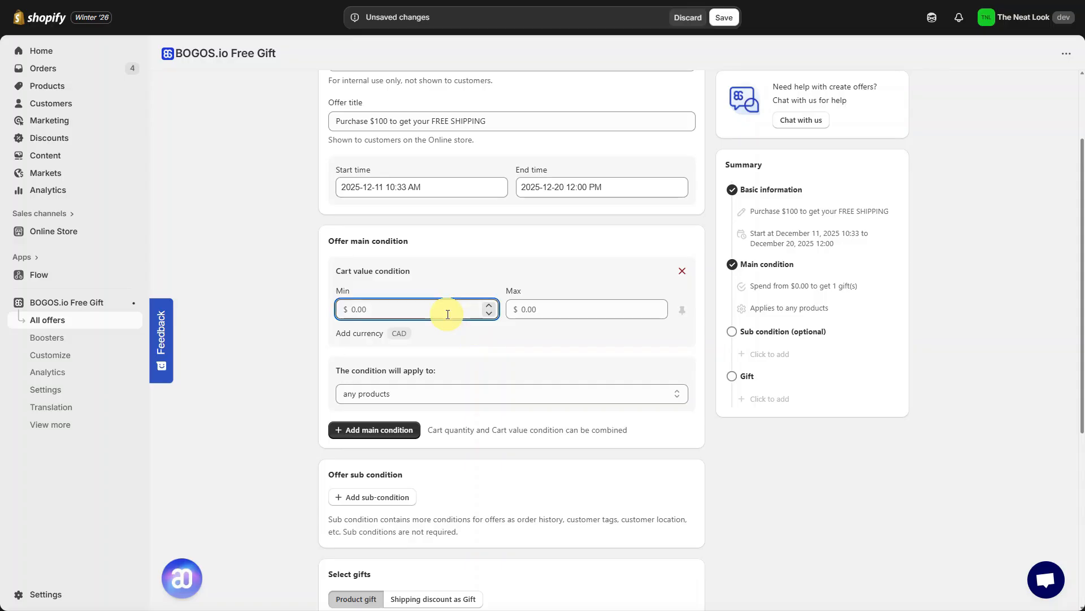
text(100)
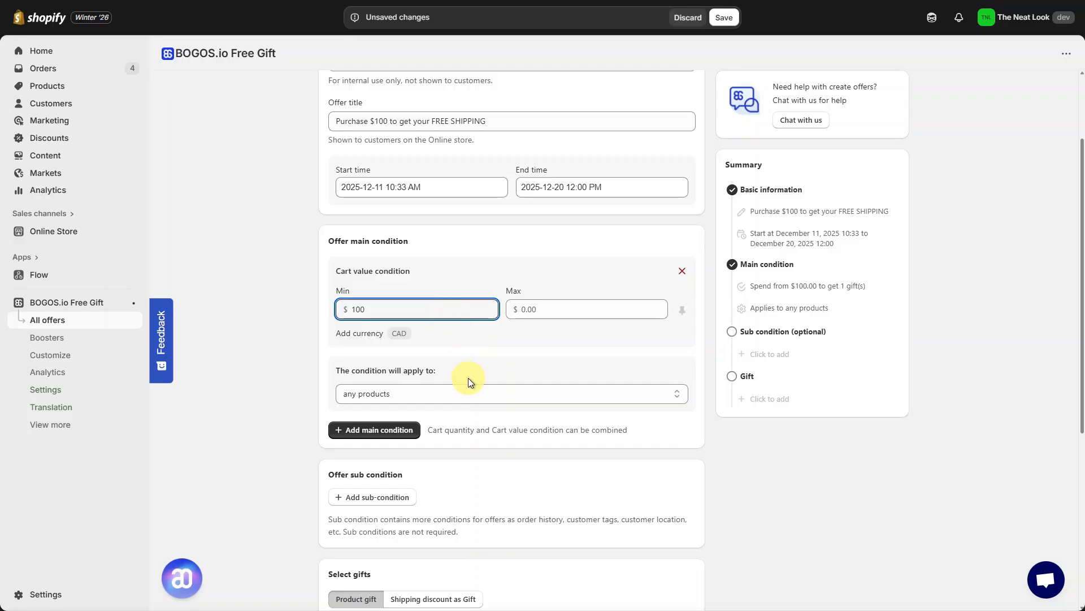
Step: Look over the available sub-condition types for the offer and close the list without adding one
scroll(468, 377, down, 4)
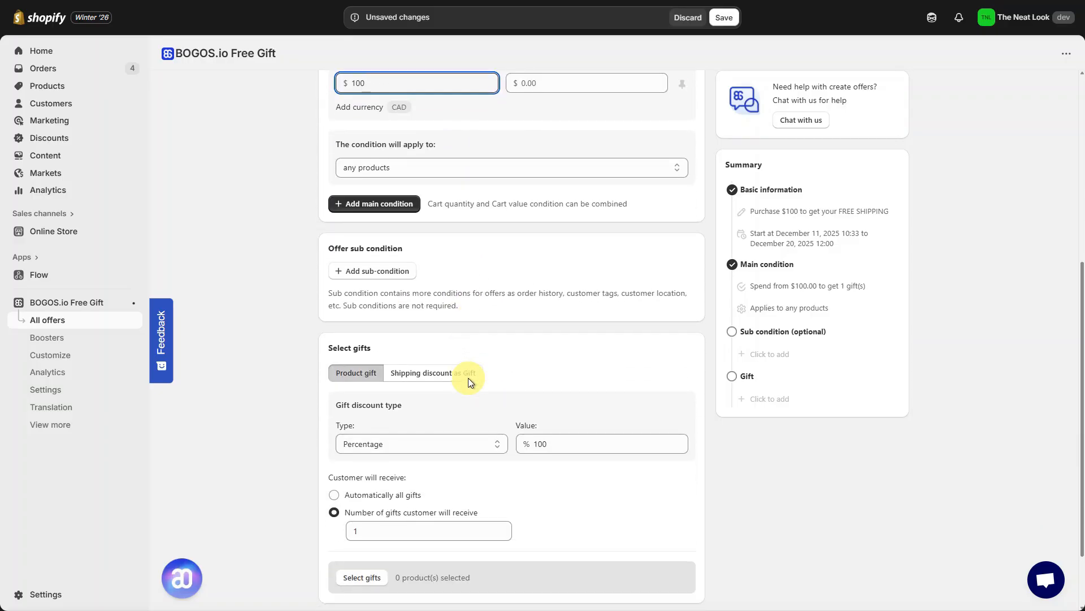
click(405, 273)
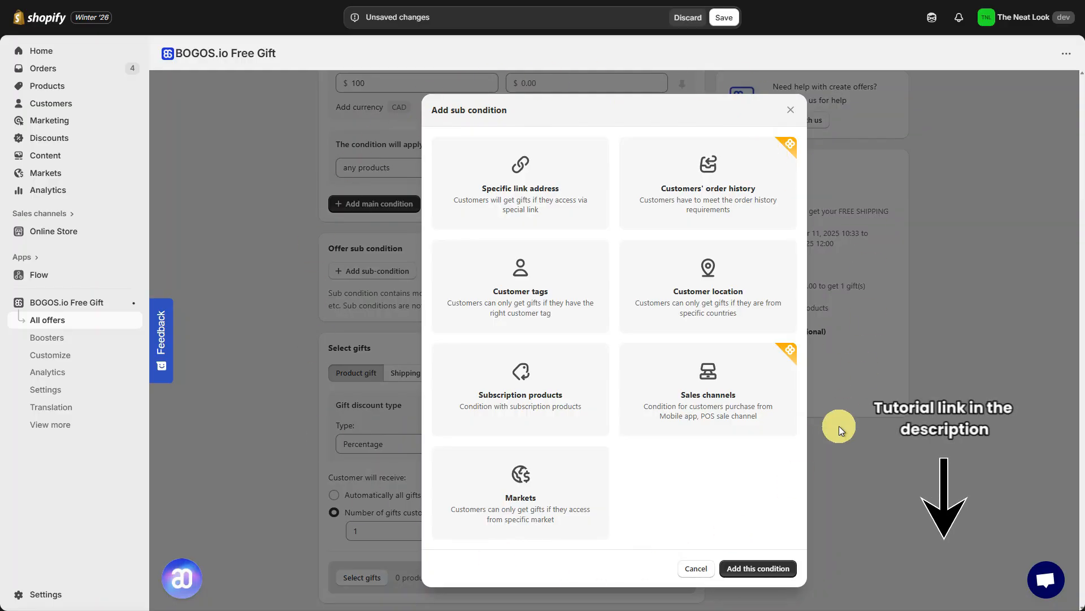
click(699, 569)
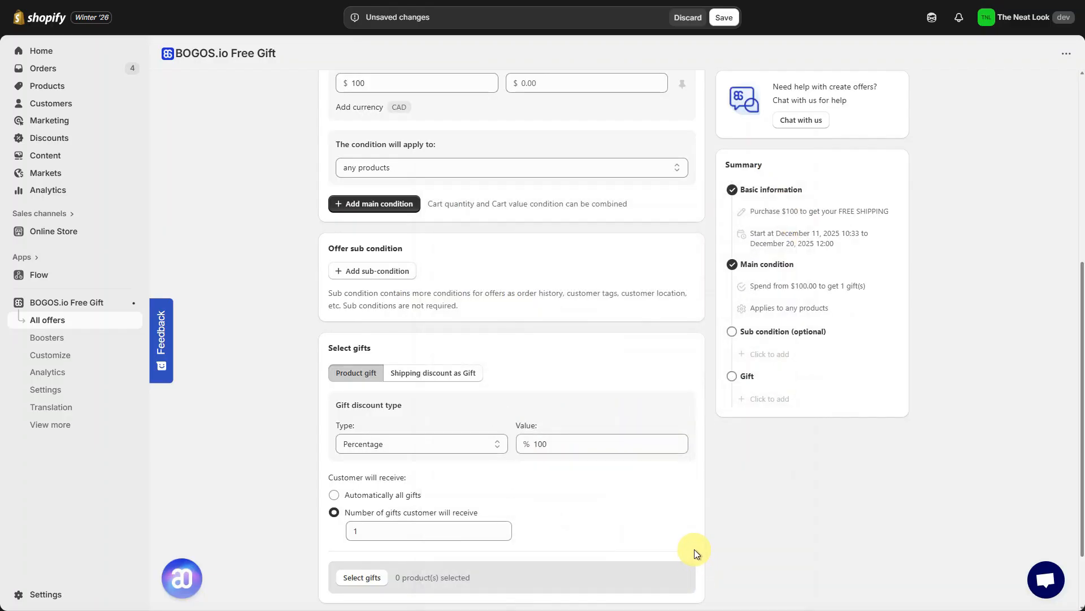
Step: Make the gift a shipping discount with a free shipping product and publish the offer
scroll(695, 549, down, 3)
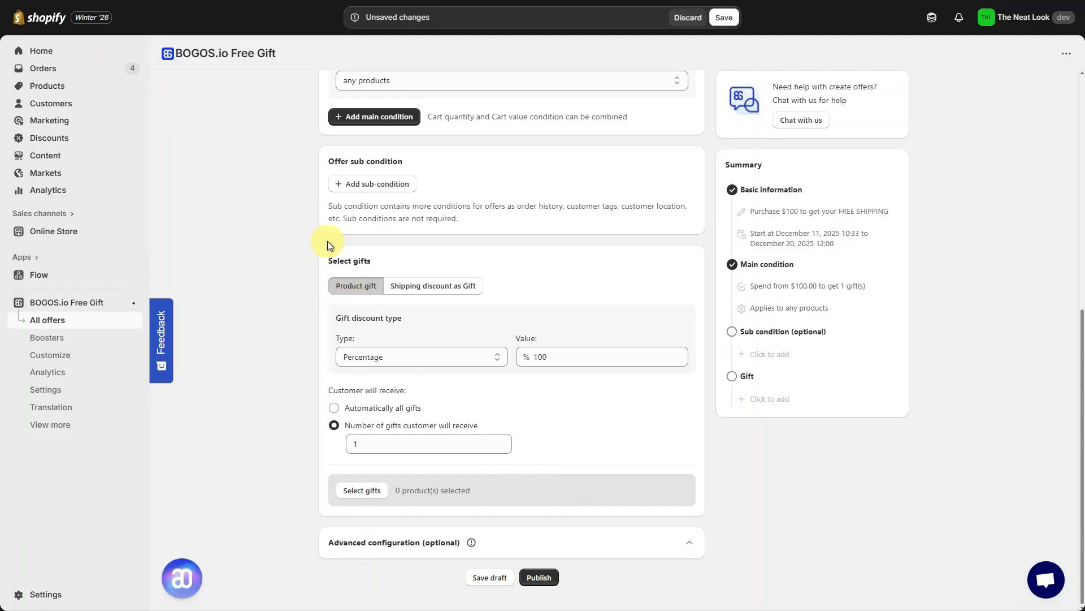
click(454, 293)
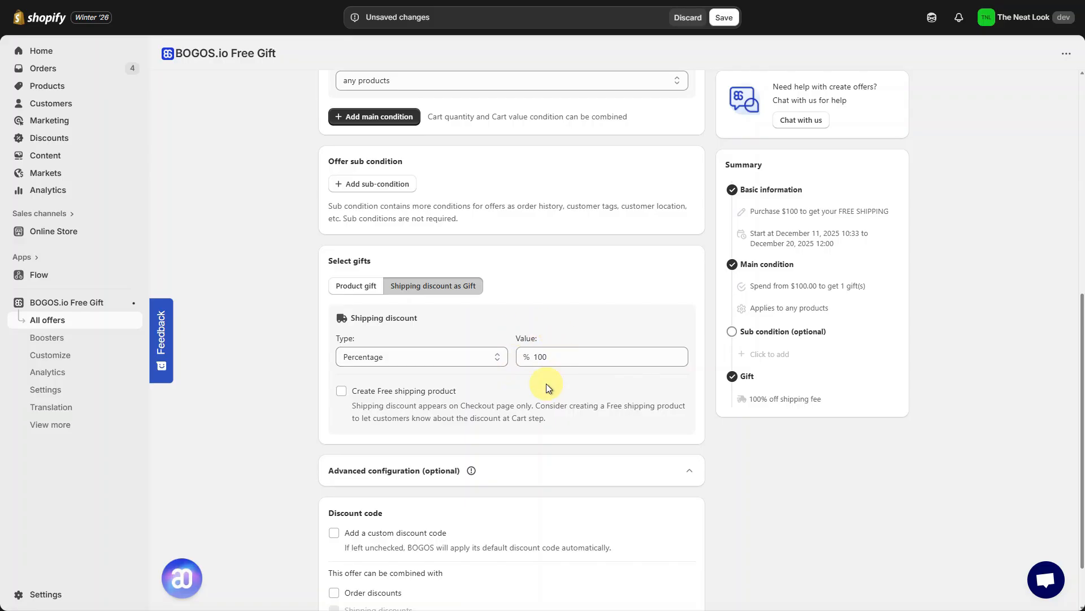
click(341, 391)
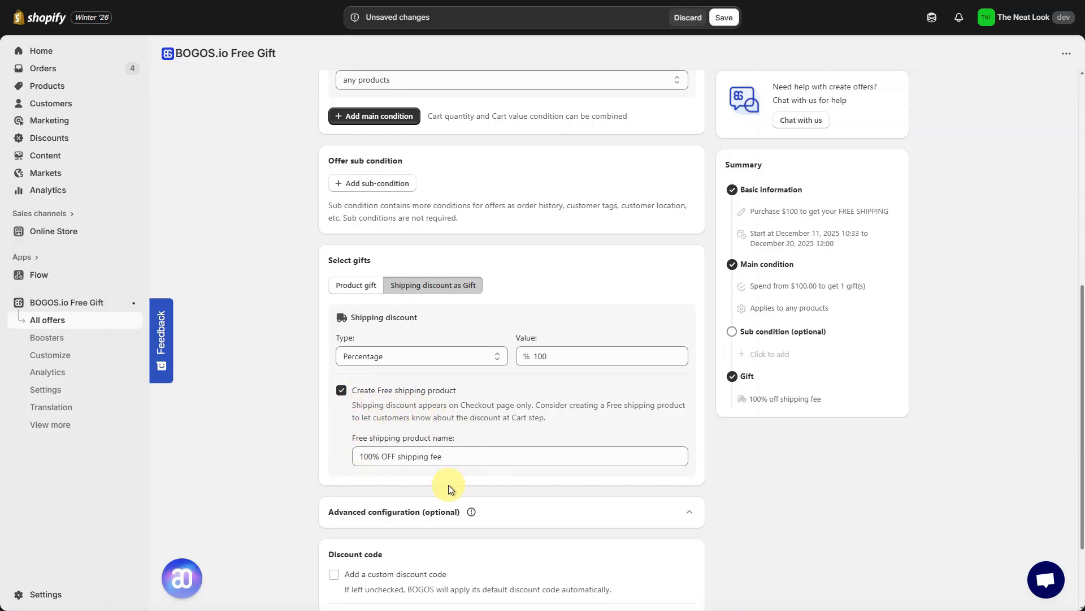
scroll(448, 484, down, 2)
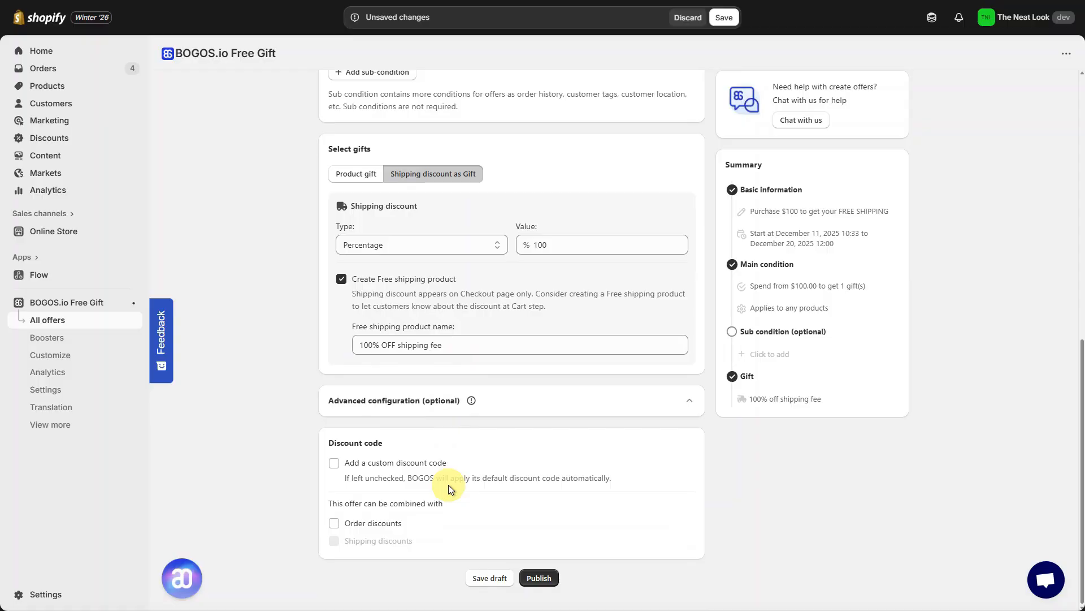
click(539, 577)
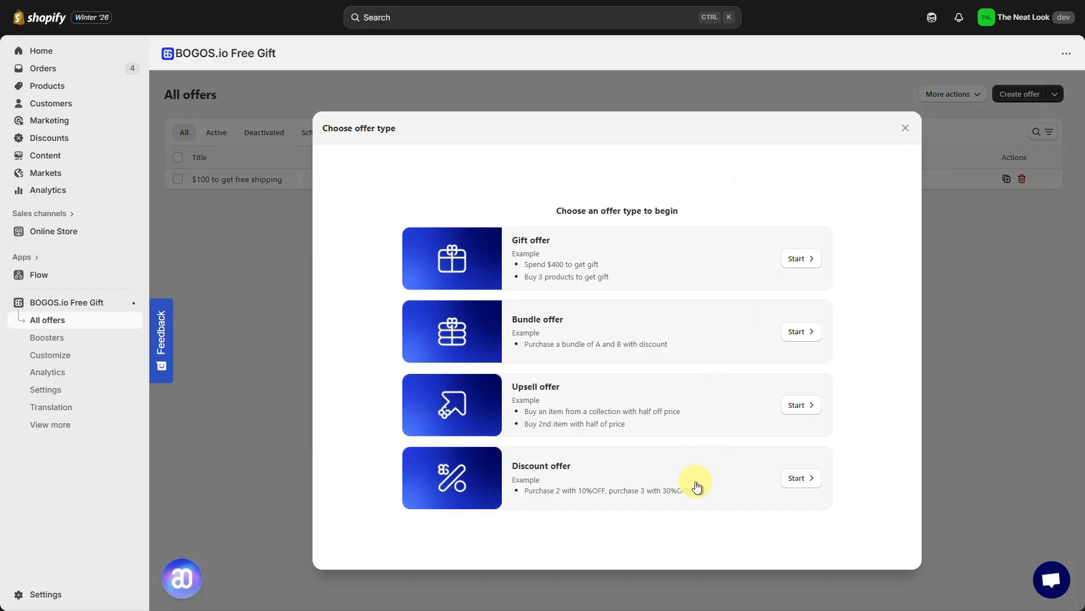
Step: Start a volume discount offer named "VD - Free Shipping" with the widget title "Buy More Get More"
click(697, 485)
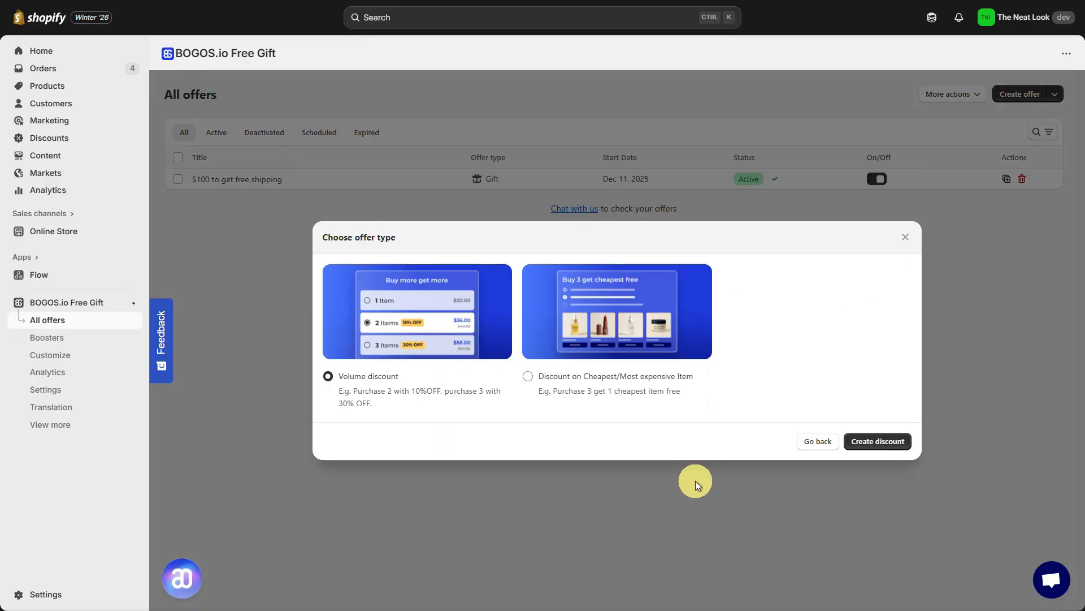
click(878, 441)
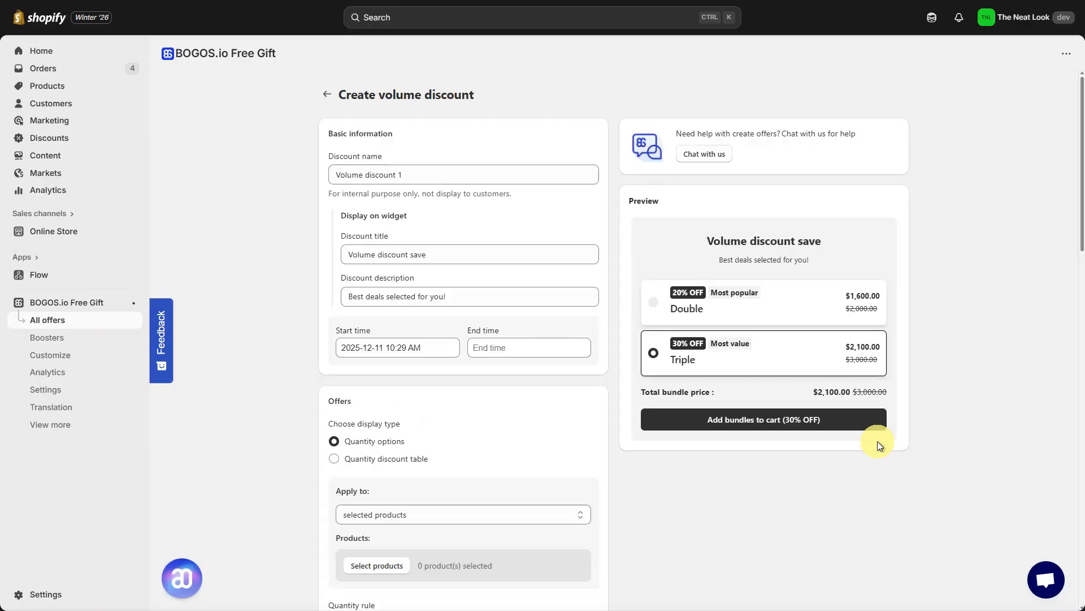
click(519, 175)
key(ctrl+a)
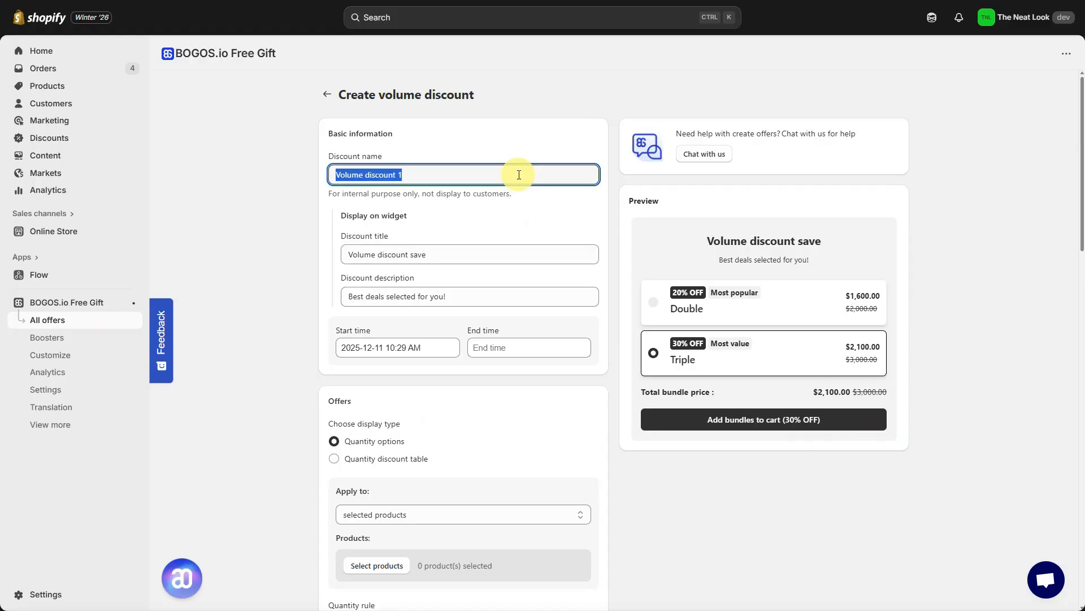
text(VD - Free Shipping)
click(505, 260)
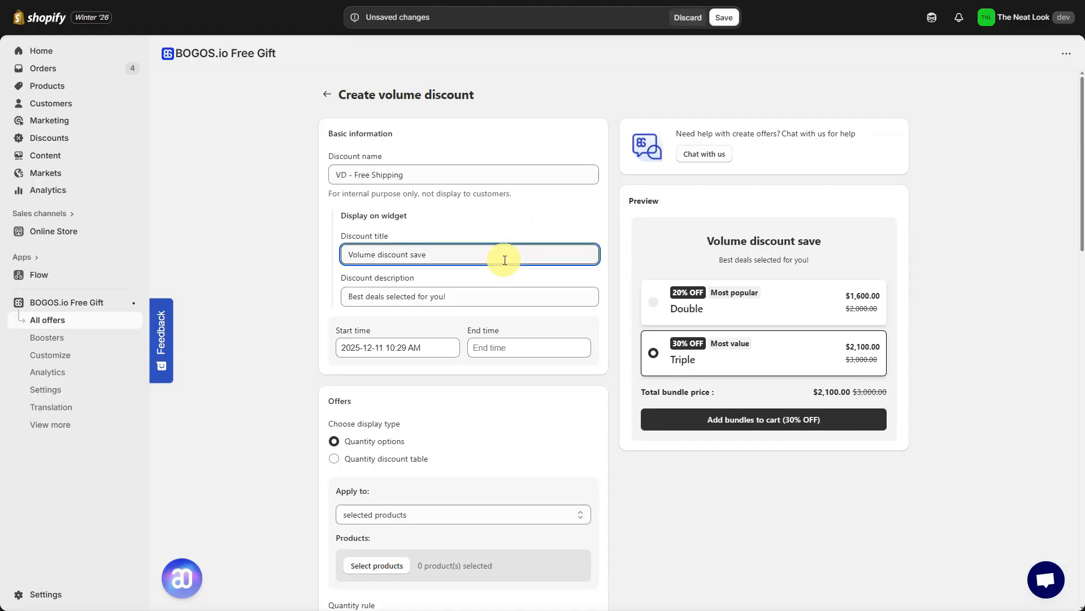
key(ctrl+a)
text(Buy More Get More)
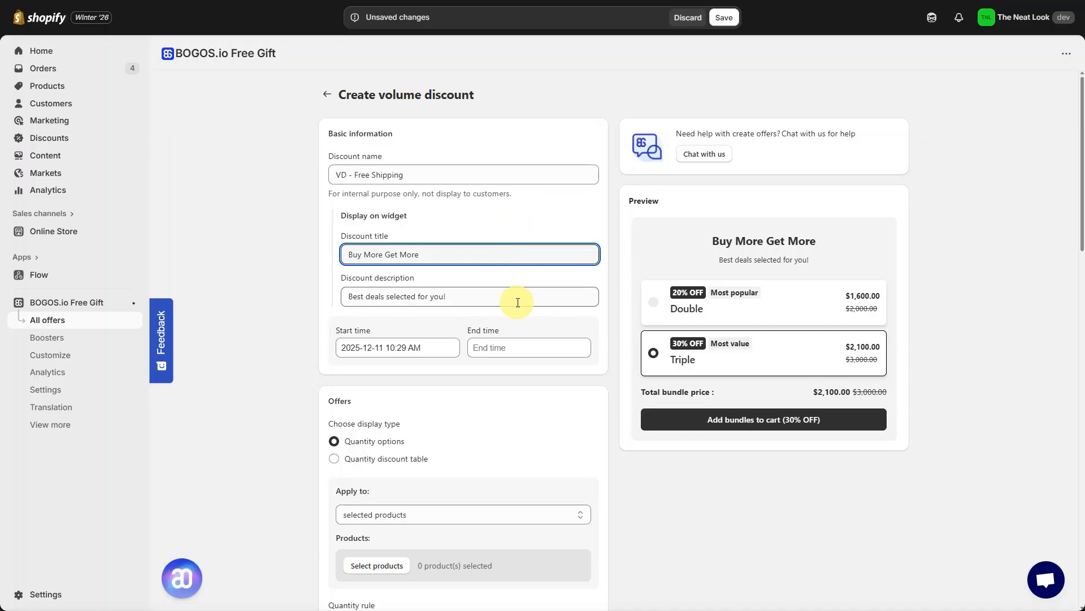
Step: Apply the volume discount to the product ZW COLLECTION RUCHED POPLIN DRESS
scroll(516, 300, down, 4)
click(396, 346)
scroll(534, 266, down, 10)
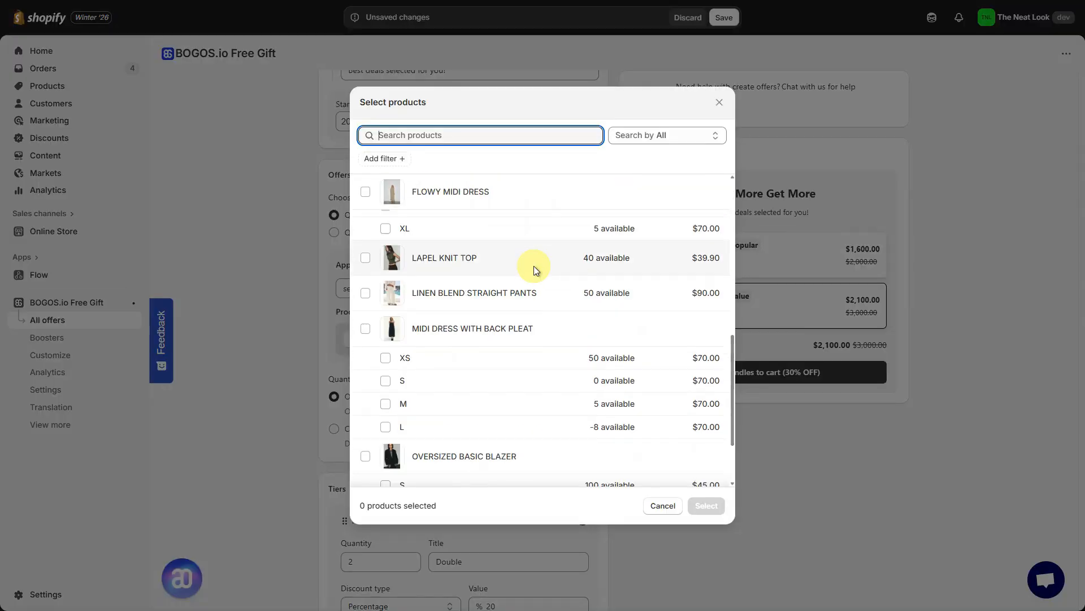
scroll(533, 265, down, 9)
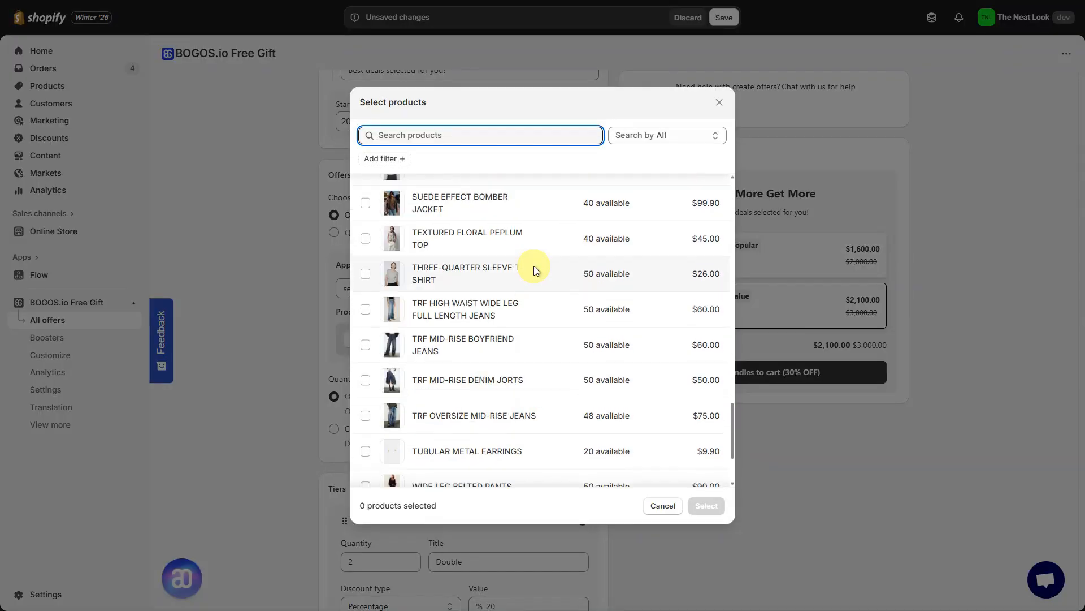
click(537, 468)
click(707, 505)
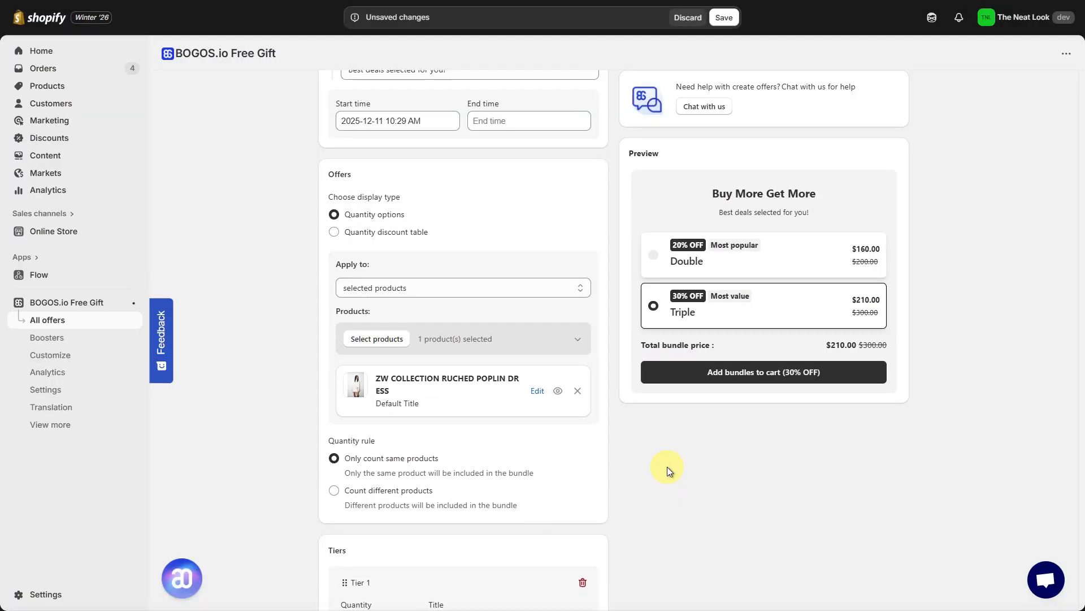
Step: Add a shipping discount to both tier 1 and tier 2, setting tier 1's widget label to "Plus Free Shipping!"
scroll(667, 467, down, 2)
scroll(667, 467, down, 5)
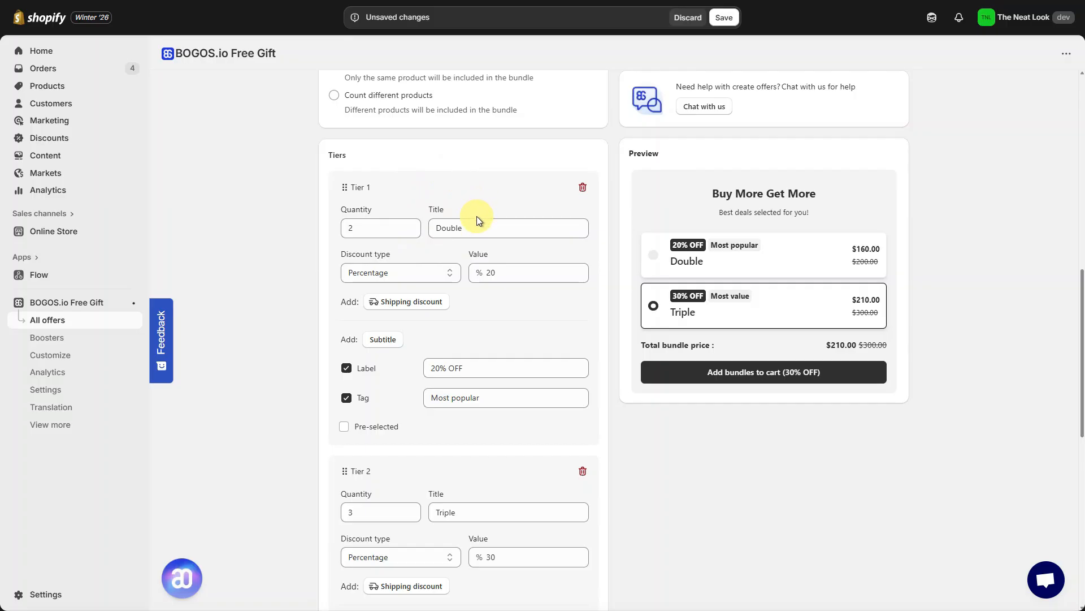
click(440, 307)
scroll(440, 306, down, 2)
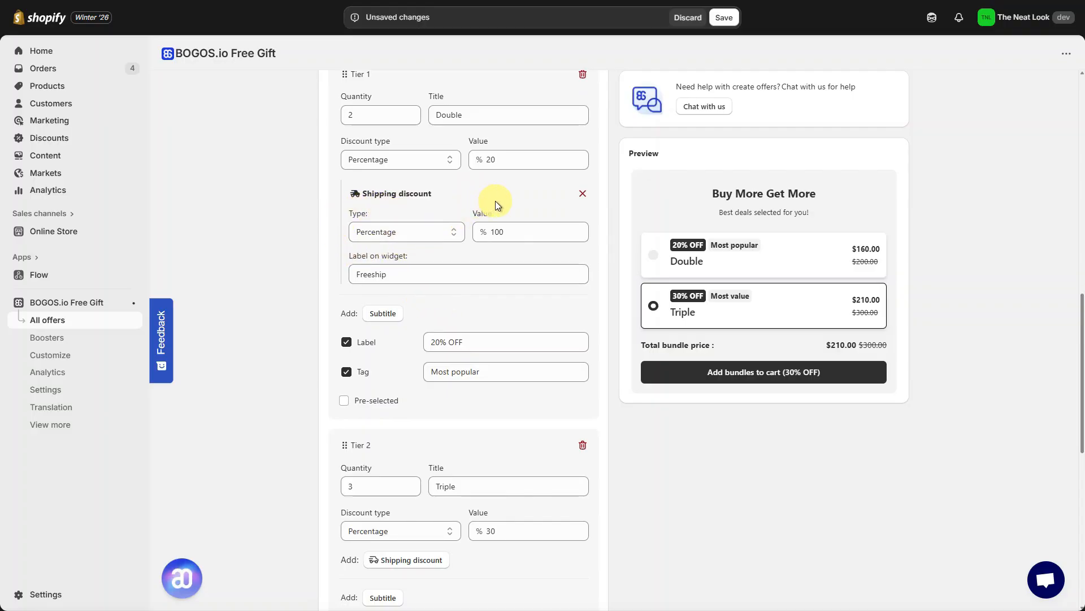
click(423, 276)
key(ctrl+a)
text(Plus)
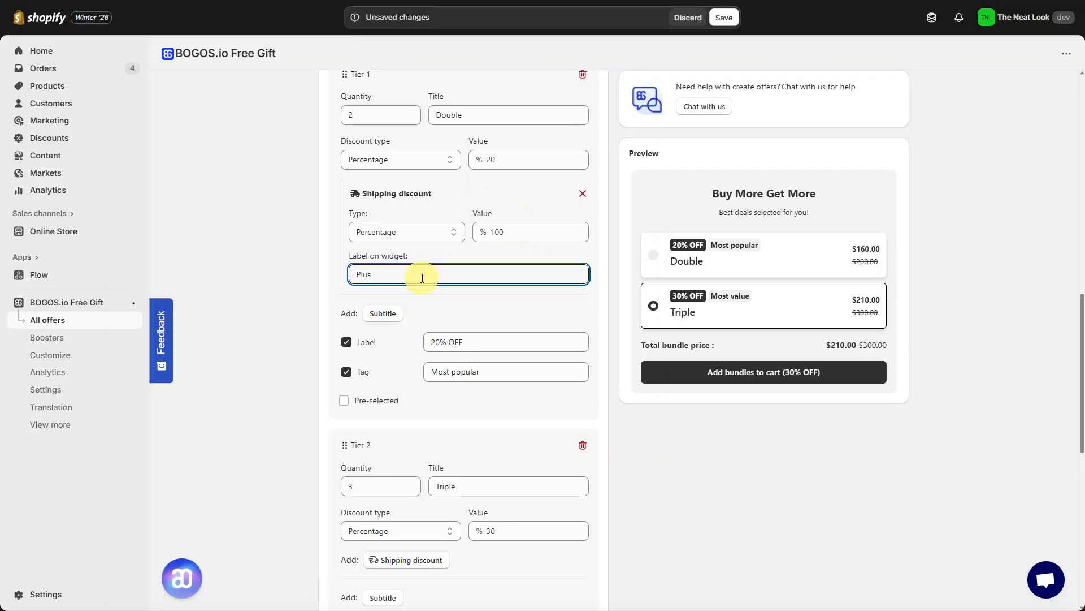
text( Free Shipping!)
scroll(449, 313, down, 4)
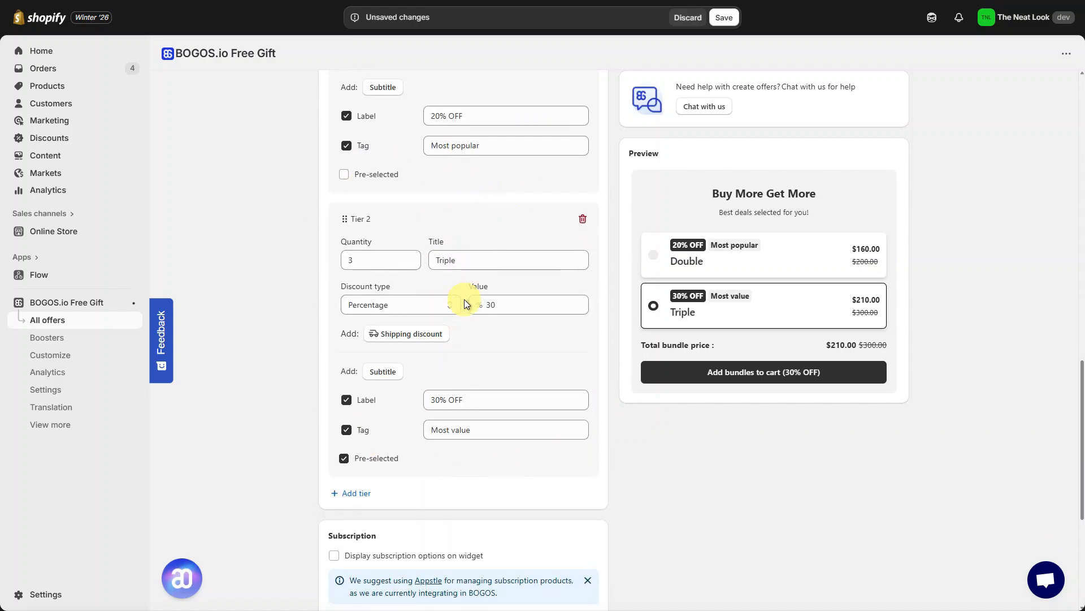
click(443, 335)
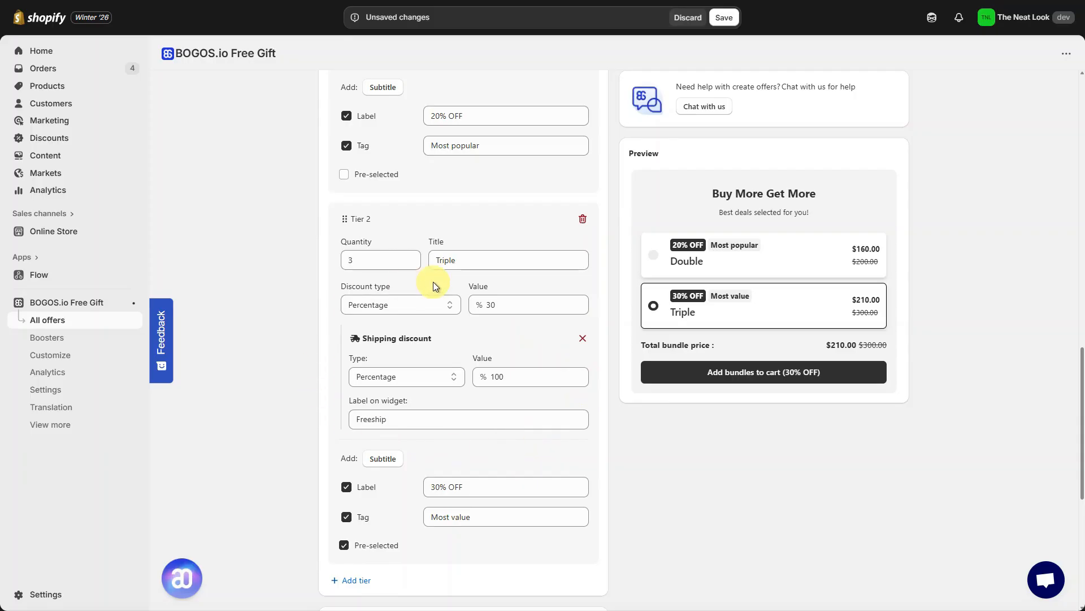
Step: Add a third tier to the volume discount
scroll(585, 443, down, 3)
click(356, 411)
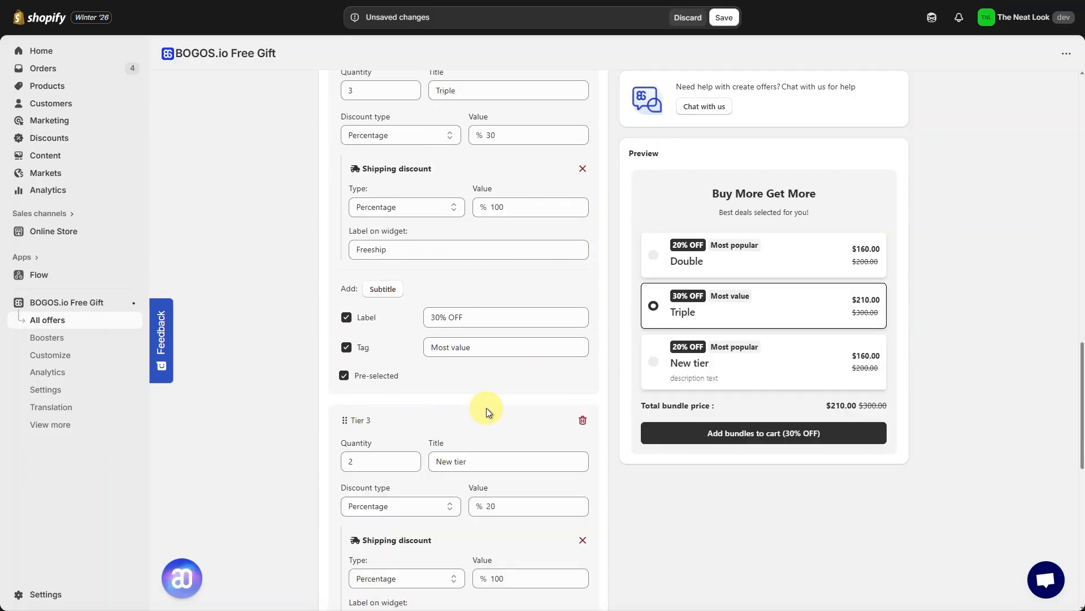
Step: Publish the volume discount offer
scroll(501, 408, down, 2)
scroll(500, 408, down, 4)
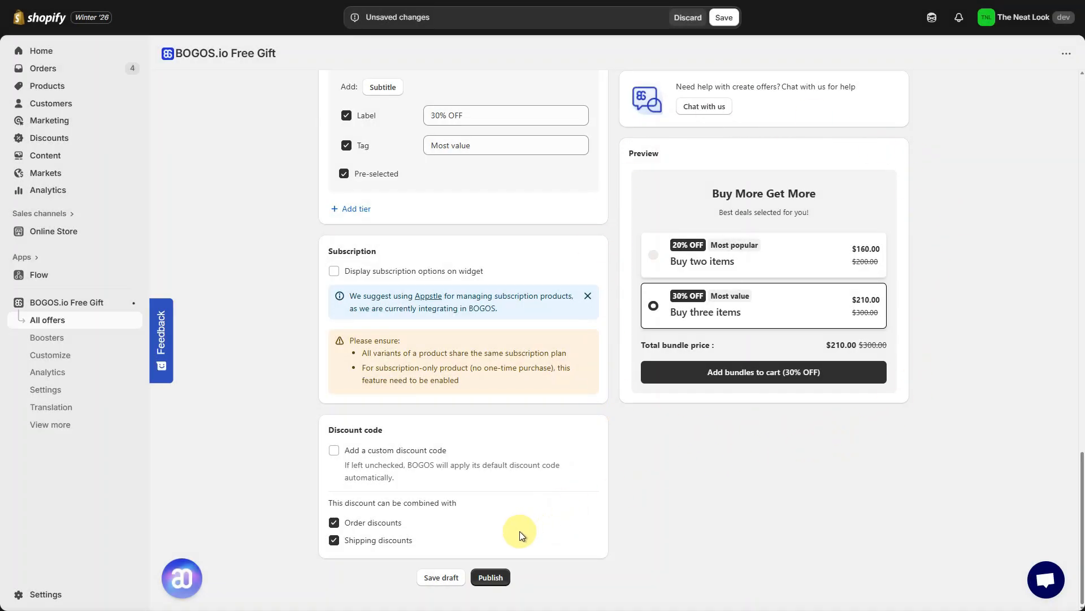
click(498, 577)
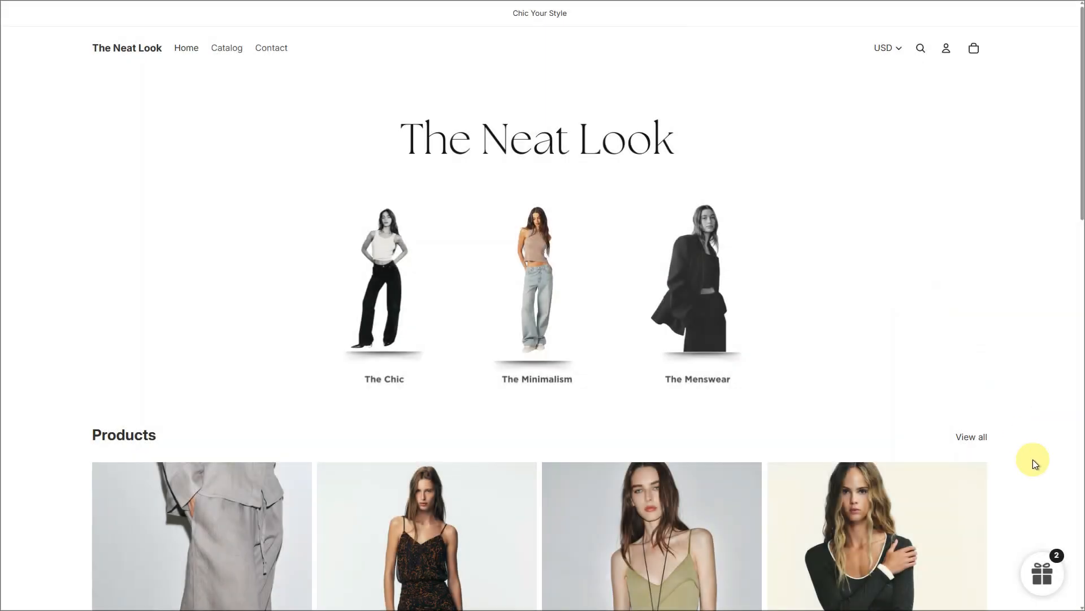
Step: On The Neat Look storefront, view today's offers, and add TRF MID-RISE BOYFRIEND JEANS and TUBULAR METAL EARRINGS to the cart for review
click(1050, 583)
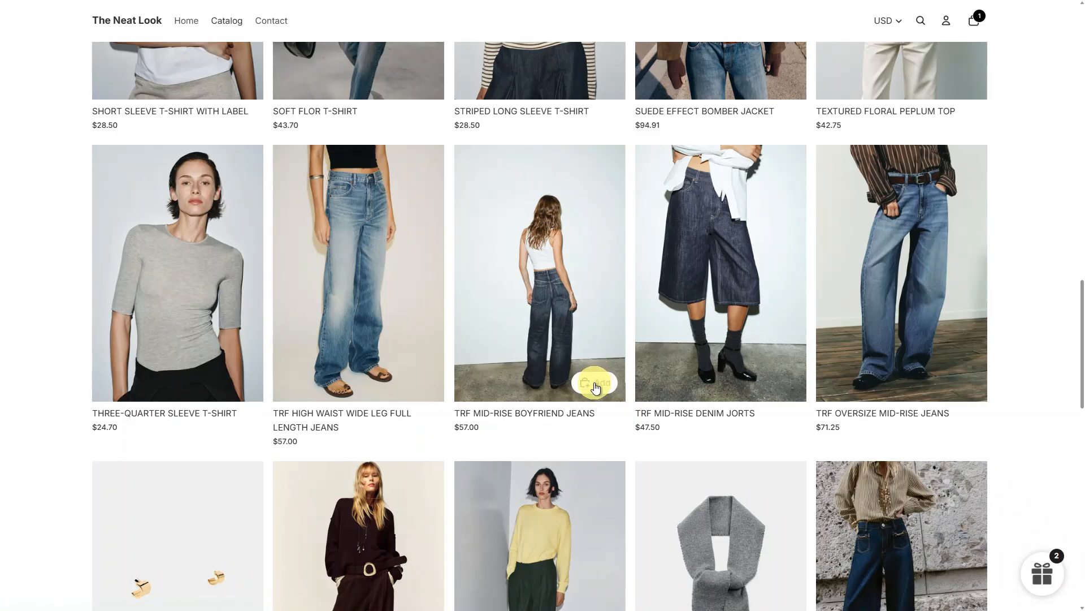
click(594, 380)
scroll(416, 317, down, 2)
scroll(417, 316, down, 2)
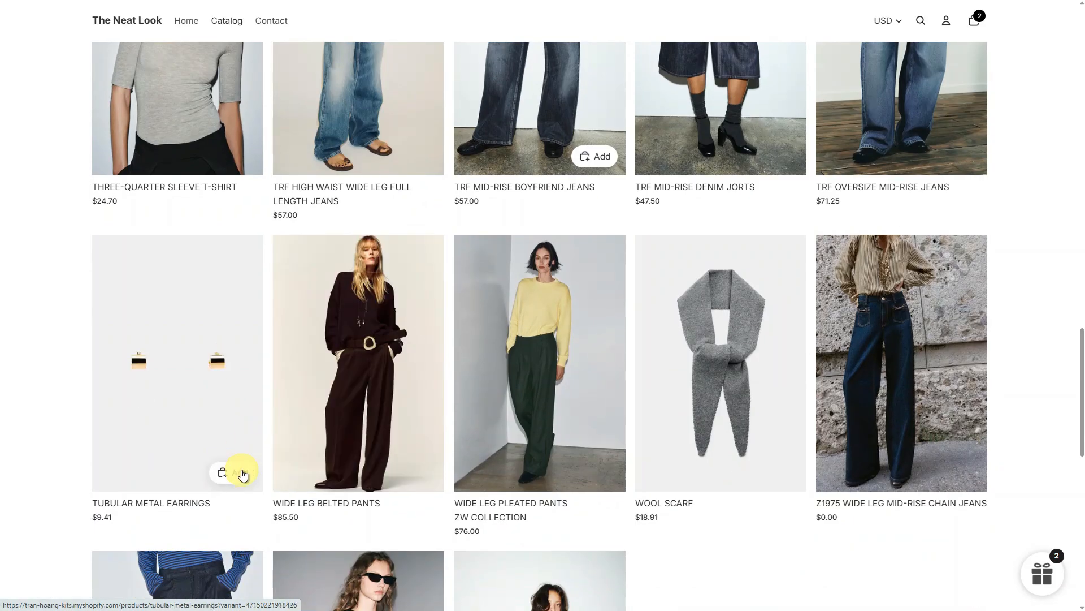
click(227, 473)
click(973, 20)
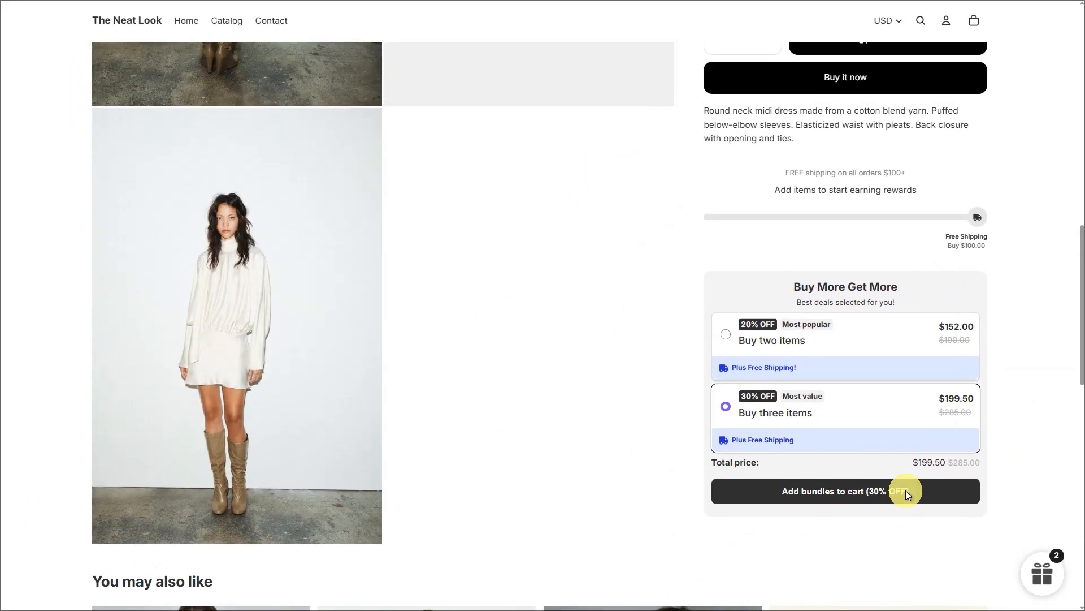
Step: Add two ZW COLLECTION RUCHED POPLIN DRESS items to the cart and proceed to checkout
scroll(905, 490, up, 10)
click(768, 208)
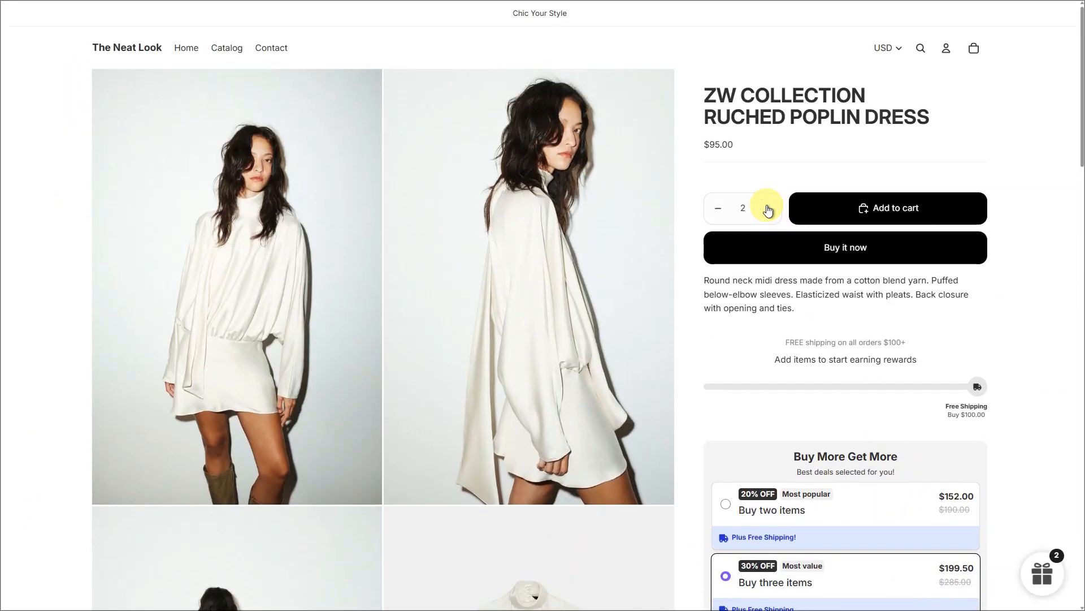
click(875, 209)
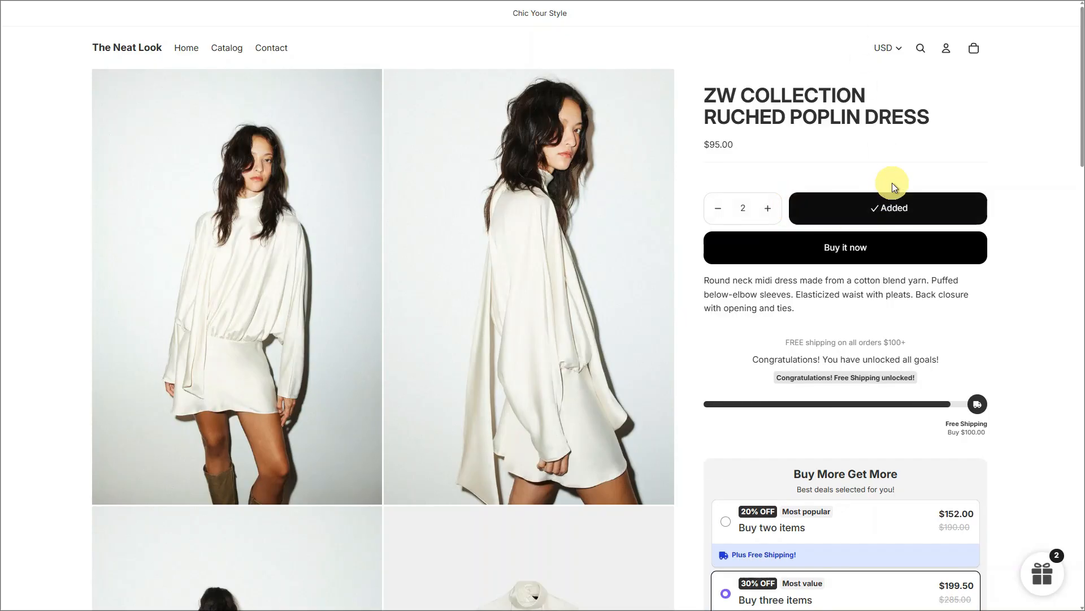
click(974, 49)
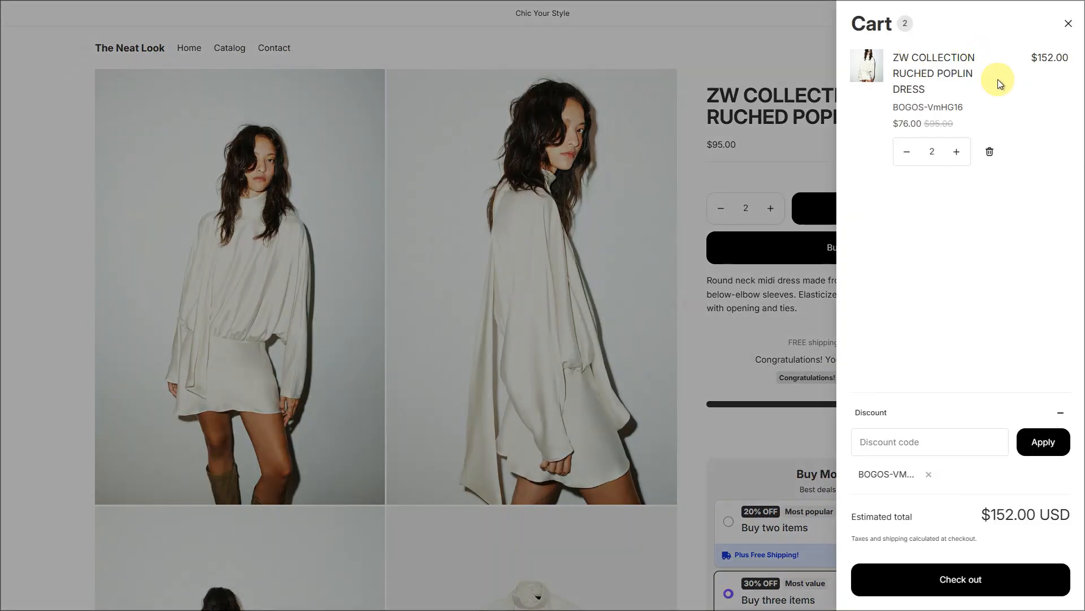
click(961, 579)
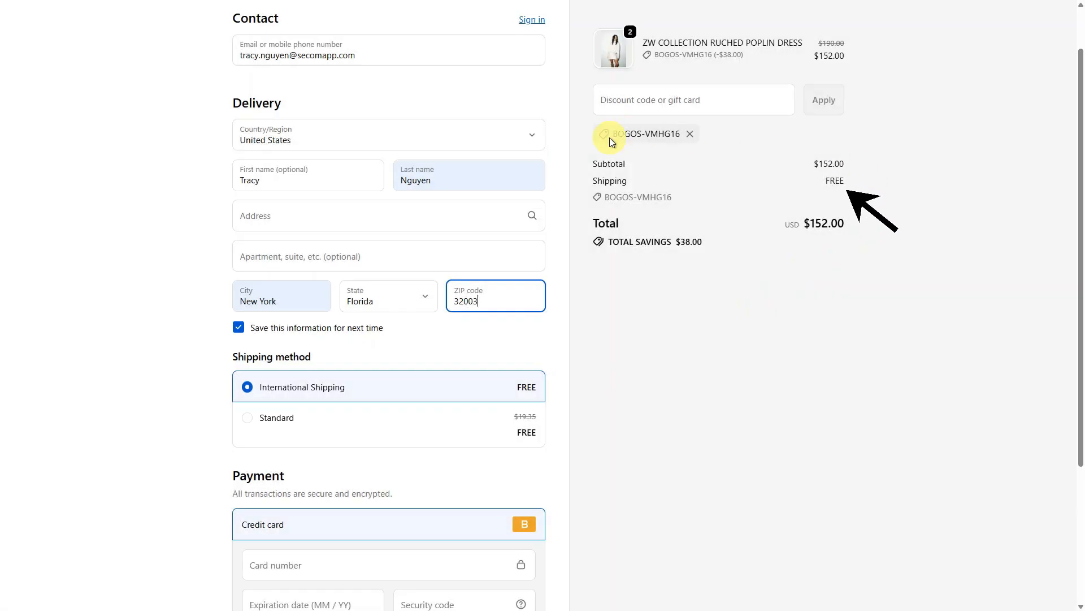